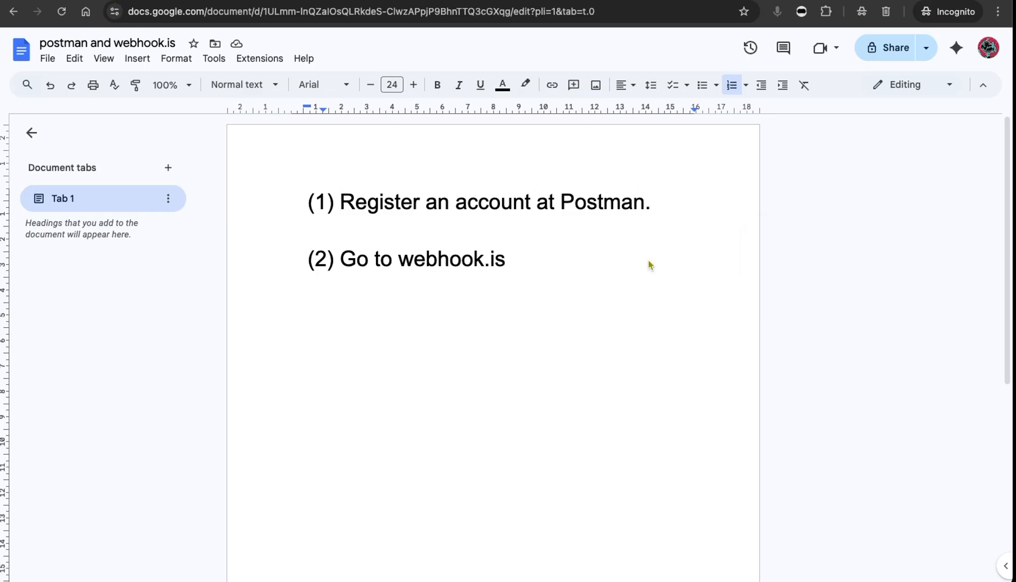
# Open a new untitled HTTP request from the Postman home page.
pyautogui.click(143, 1)
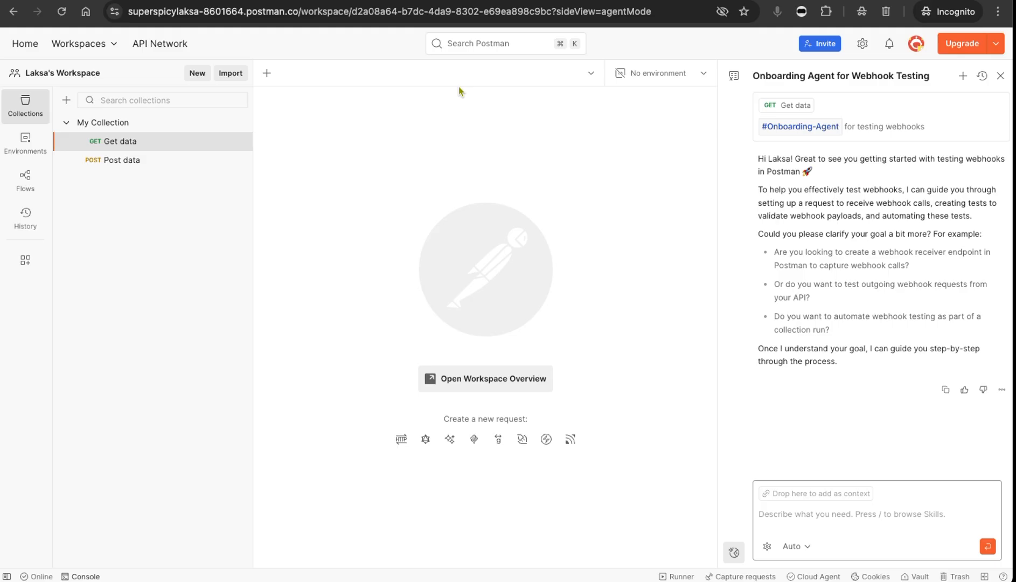
pyautogui.click(25, 43)
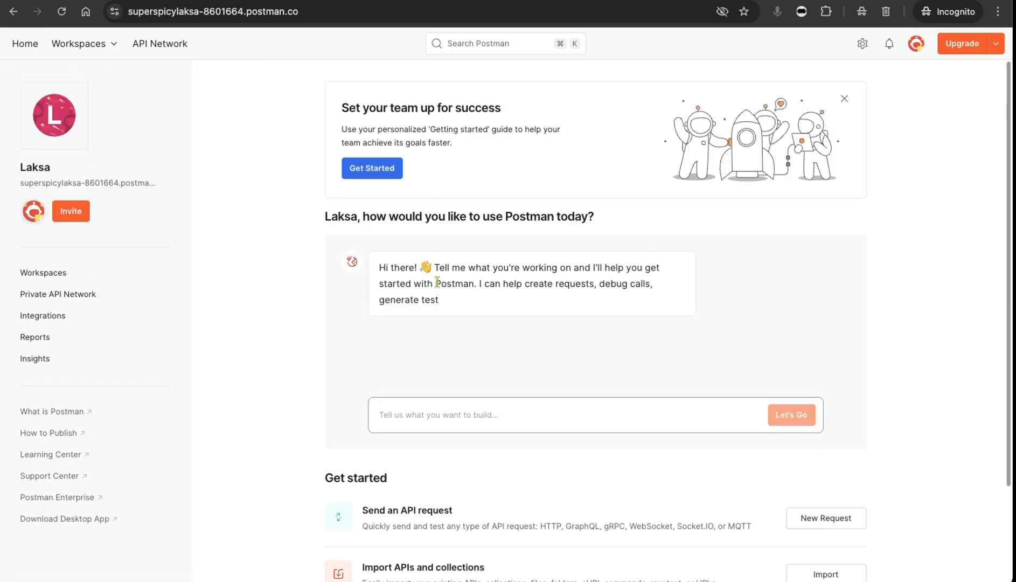
pyautogui.scroll(-4, 351, 357)
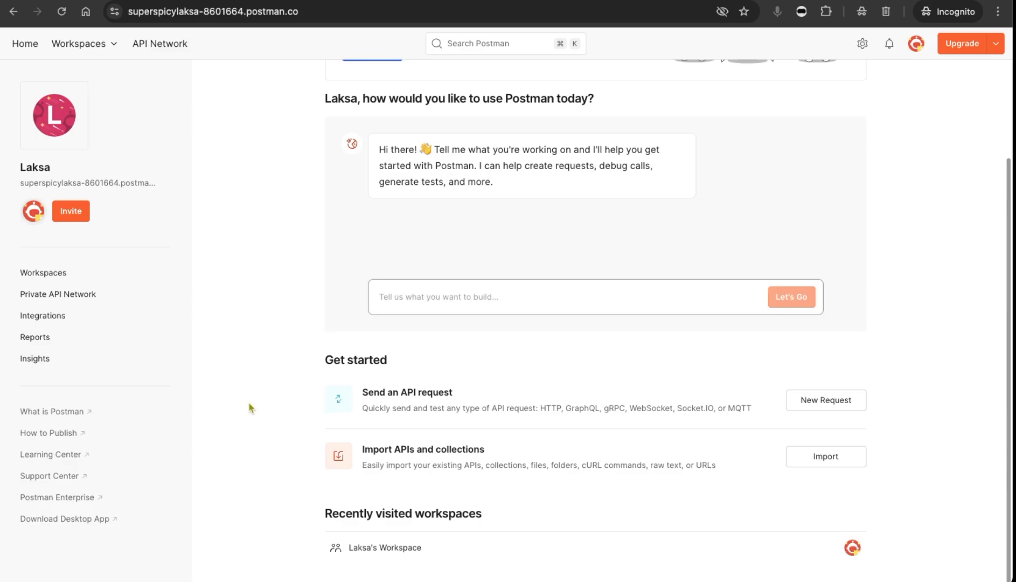
pyautogui.scroll(4, 716, 383)
pyautogui.scroll(-4, 859, 364)
pyautogui.click(827, 409)
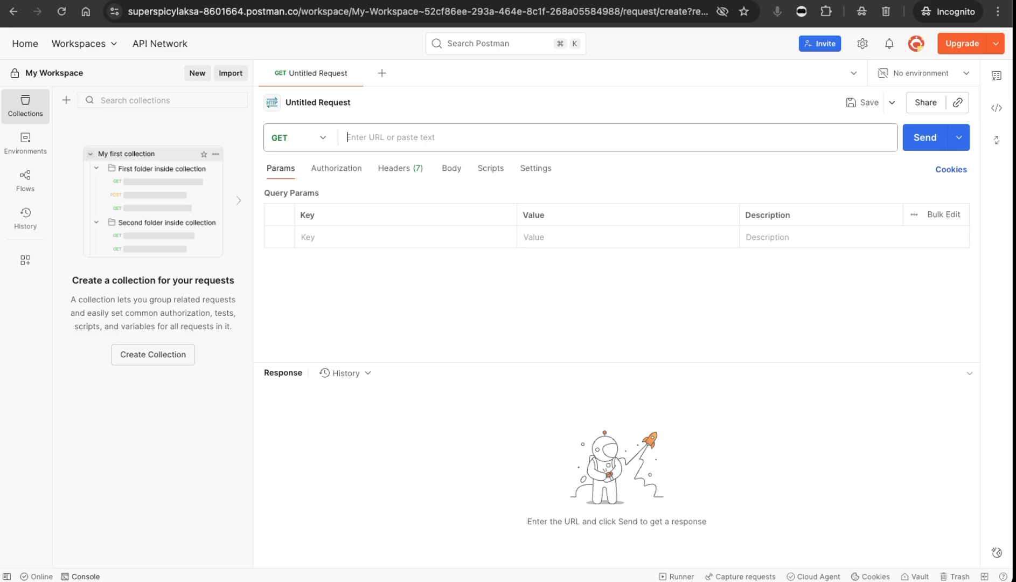
# Review the webhook.is test page and the webhook.is line of the instructions document.
pyautogui.click(269, 7)
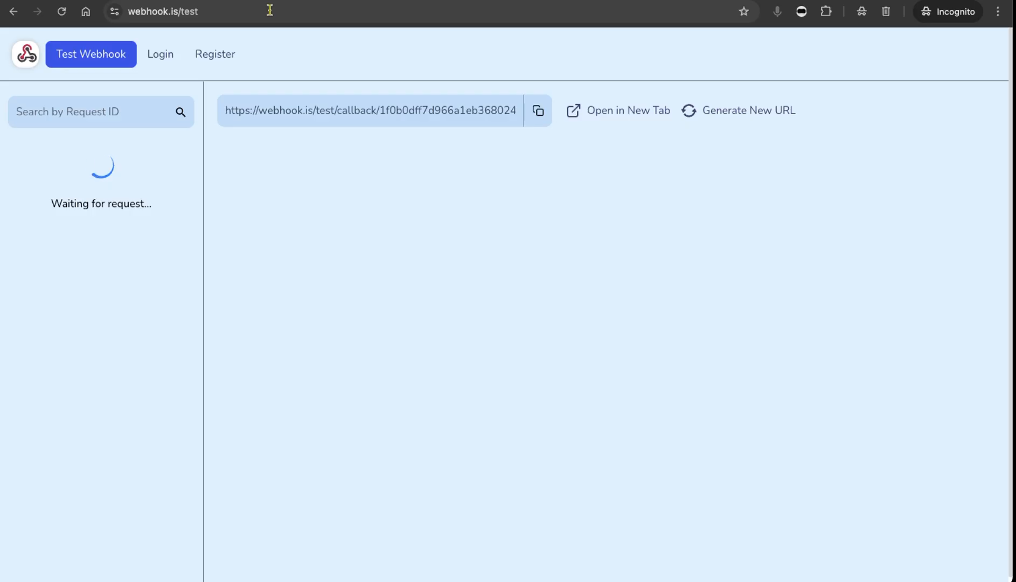
pyautogui.click(489, 2)
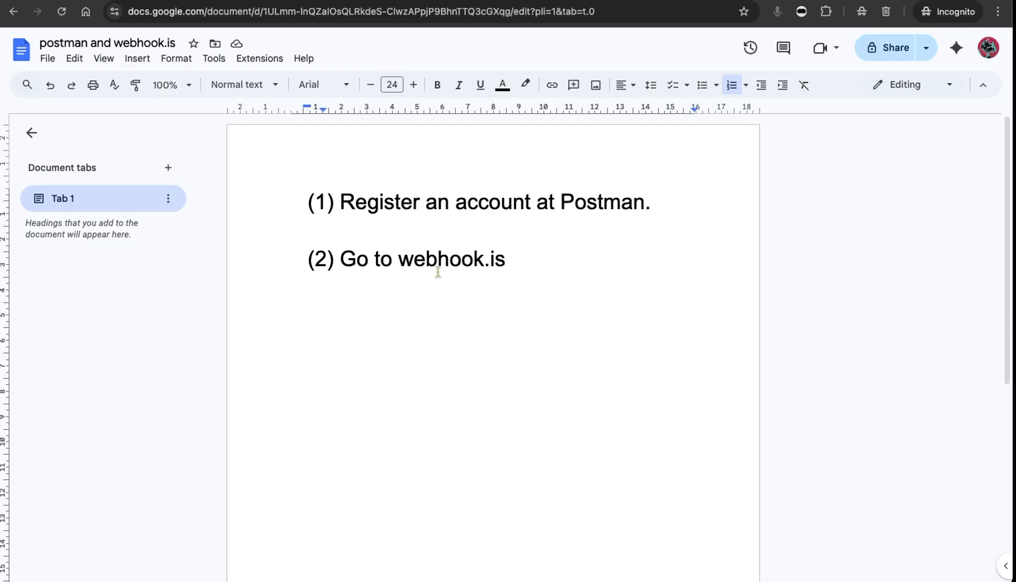
pyautogui.moveTo(399, 261); pyautogui.dragTo(439, 263)
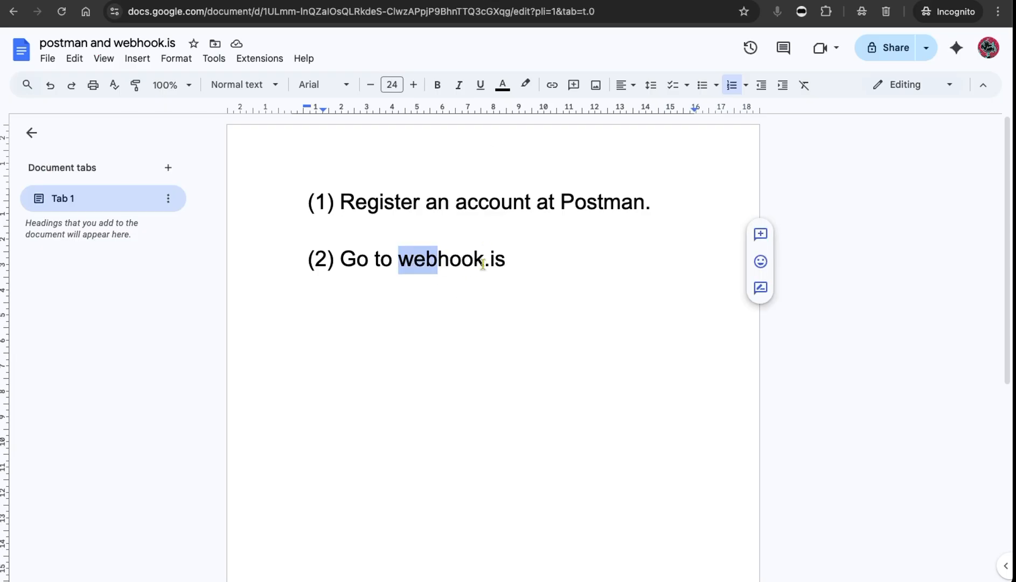
# Generate a new webhook.is test callback URL.
pyautogui.click(367, 1)
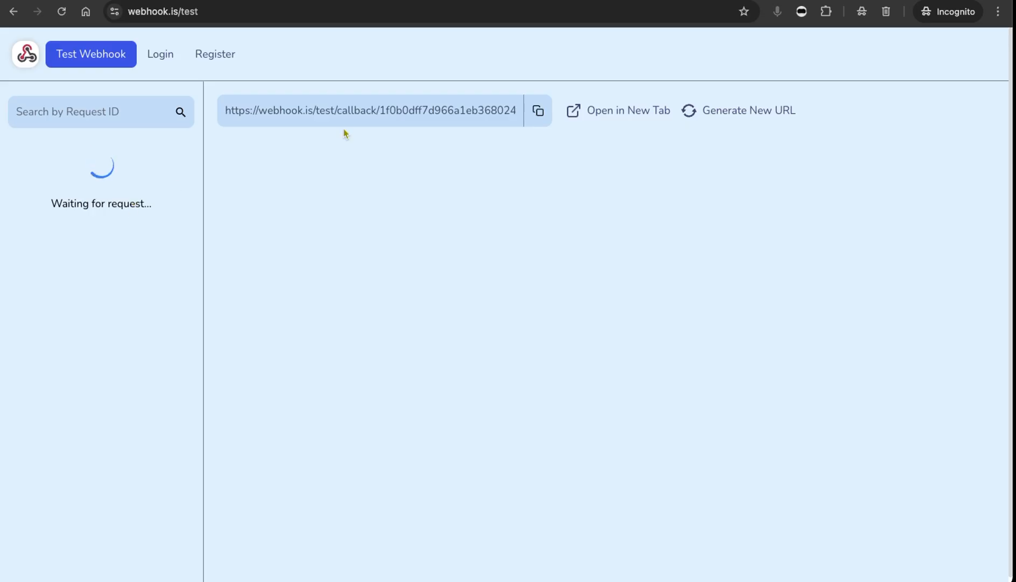
pyautogui.click(775, 112)
pyautogui.click(564, 349)
pyautogui.moveTo(285, 113); pyautogui.dragTo(514, 113)
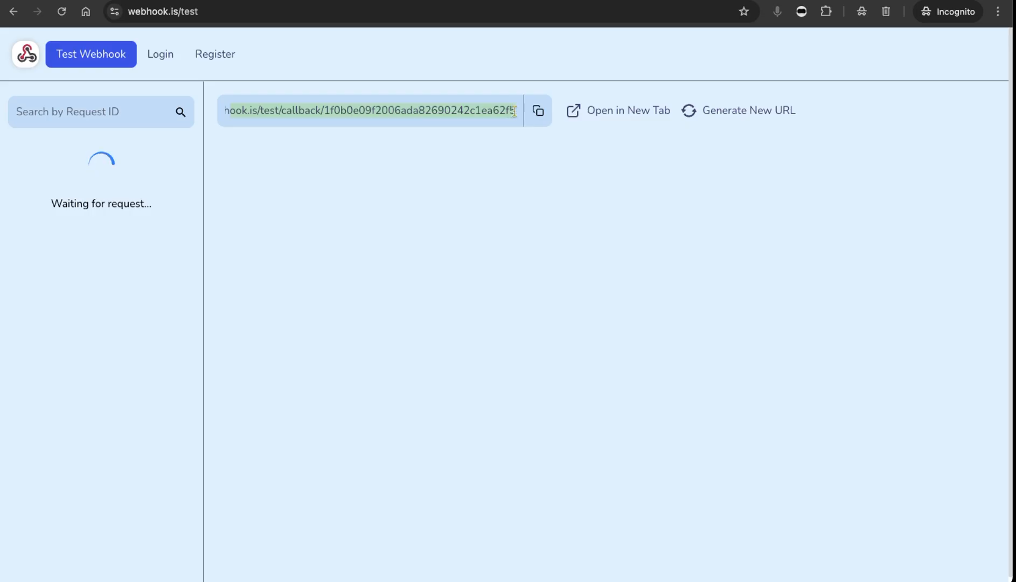
pyautogui.click(528, 192)
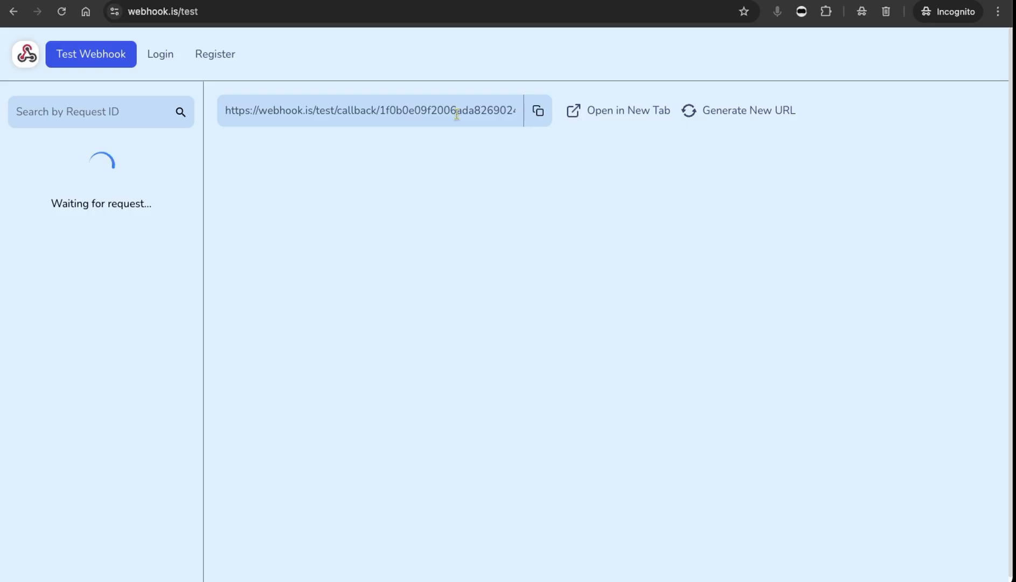
# Add a new paragraph below the list in the document reading 'Postman to call up somebody at webhook.is'.
pyautogui.hotkey('ctrl', 'Tab')
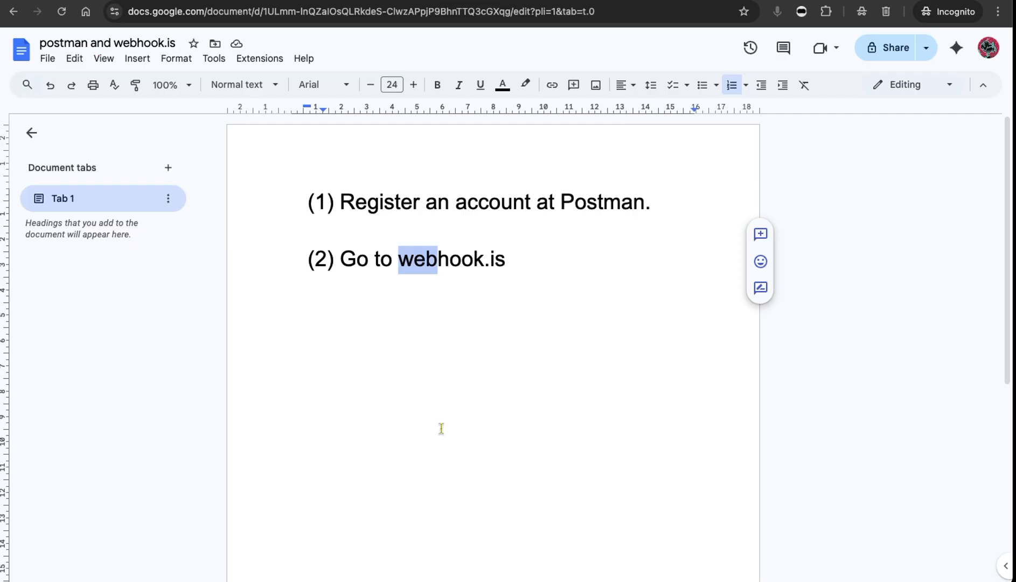
pyautogui.press('End')
pyautogui.press('Return')
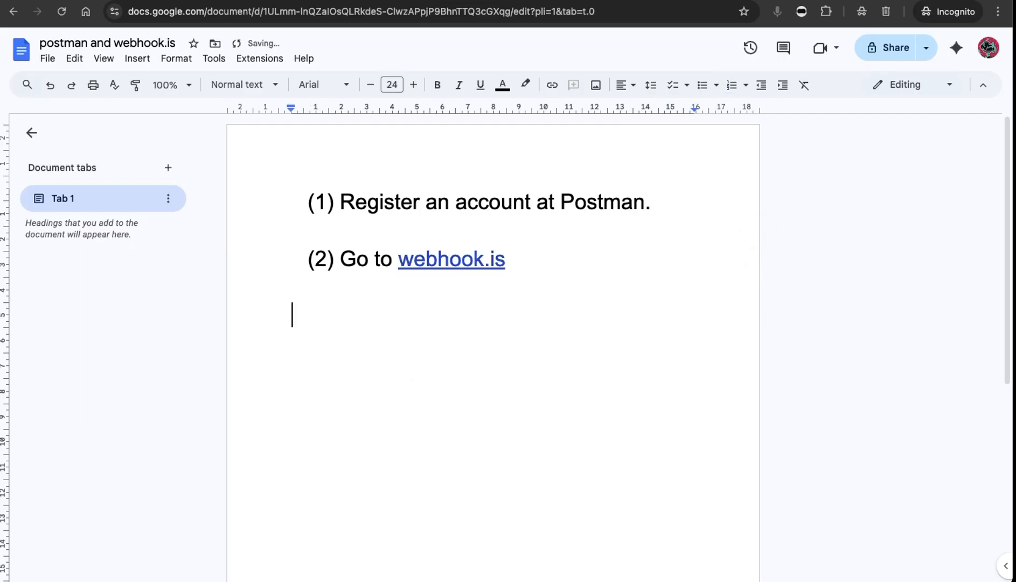
pyautogui.press('Return')
pyautogui.press('Return')
pyautogui.write('Postman')
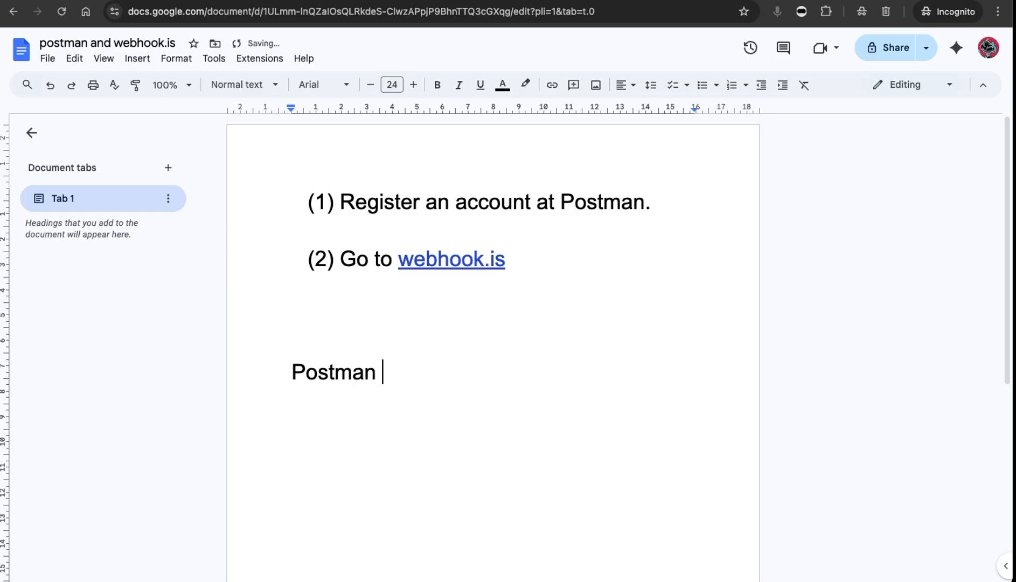
pyautogui.write(' to call up')
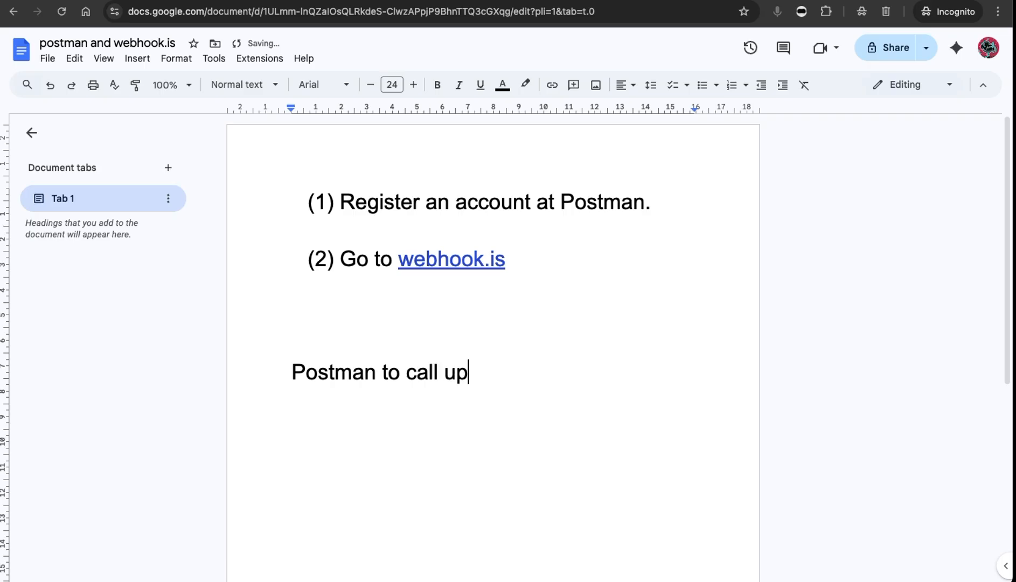
pyautogui.write(' somebody')
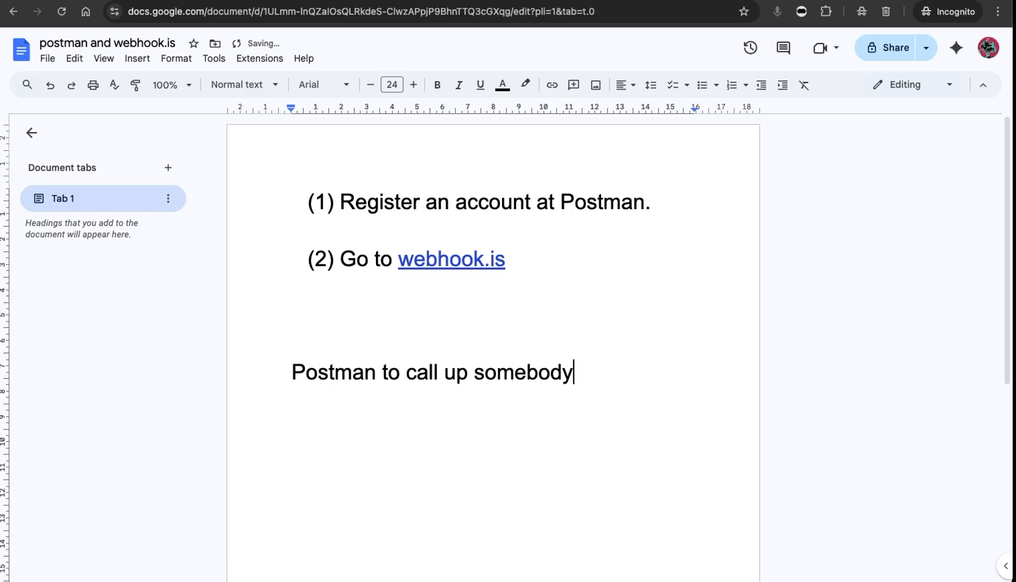
pyautogui.write(' at webho')
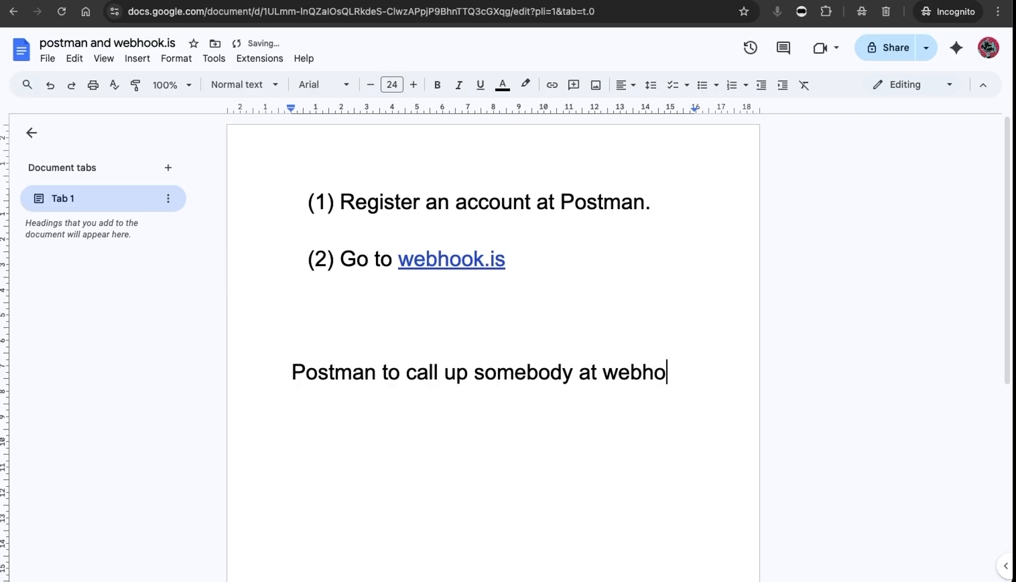
pyautogui.write('ok.is')
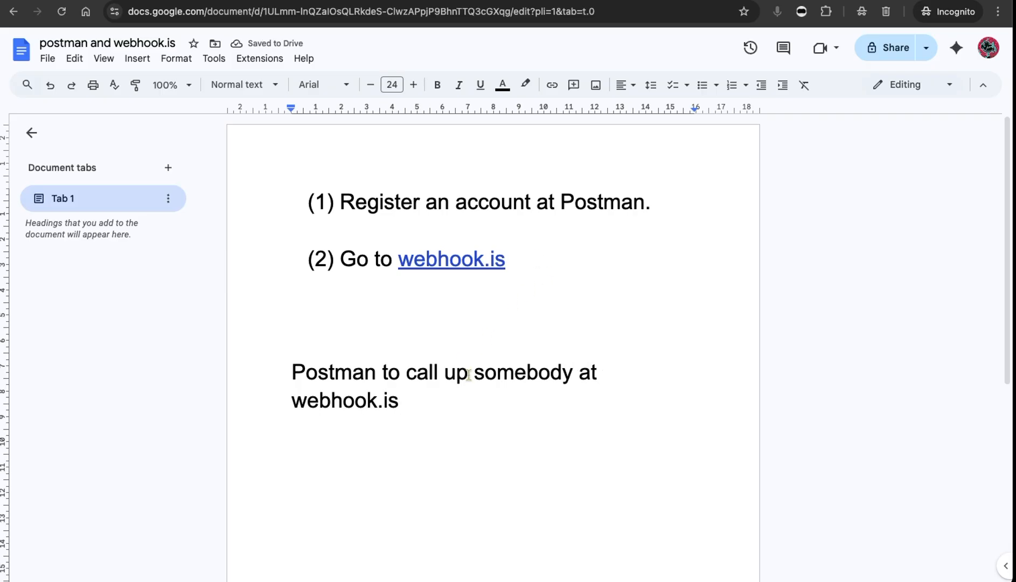
# Try switching the new request's method to POST while highlighting 'call up somebody' in the note.
pyautogui.moveTo(406, 371); pyautogui.dragTo(568, 370)
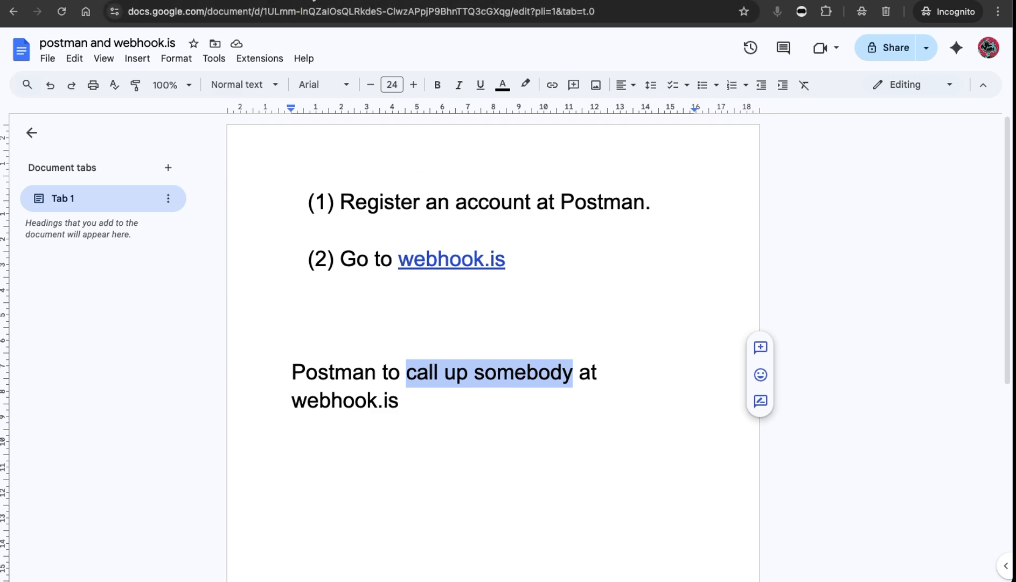
pyautogui.click(301, 1)
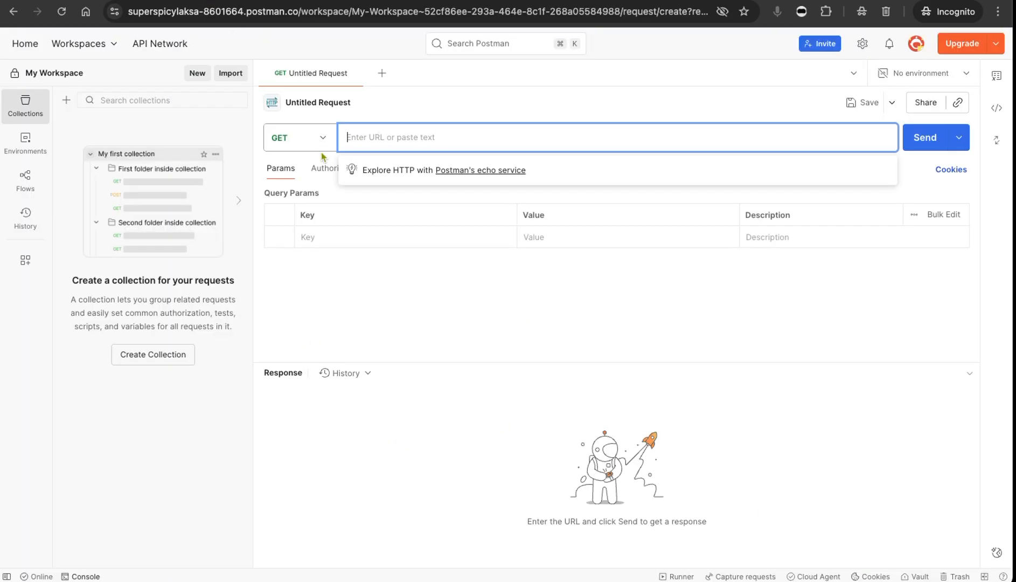
pyautogui.click(326, 139)
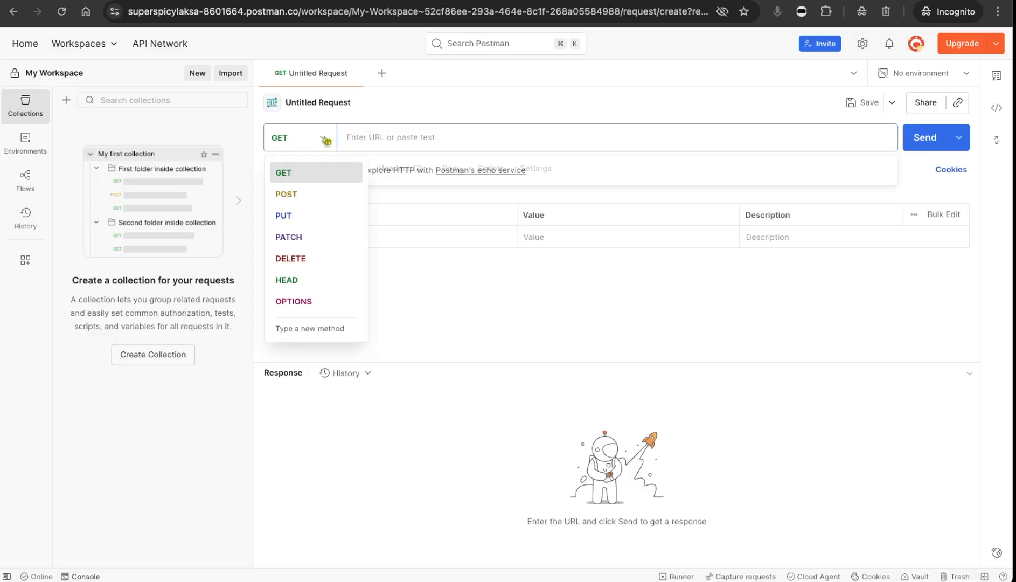
pyautogui.click(325, 198)
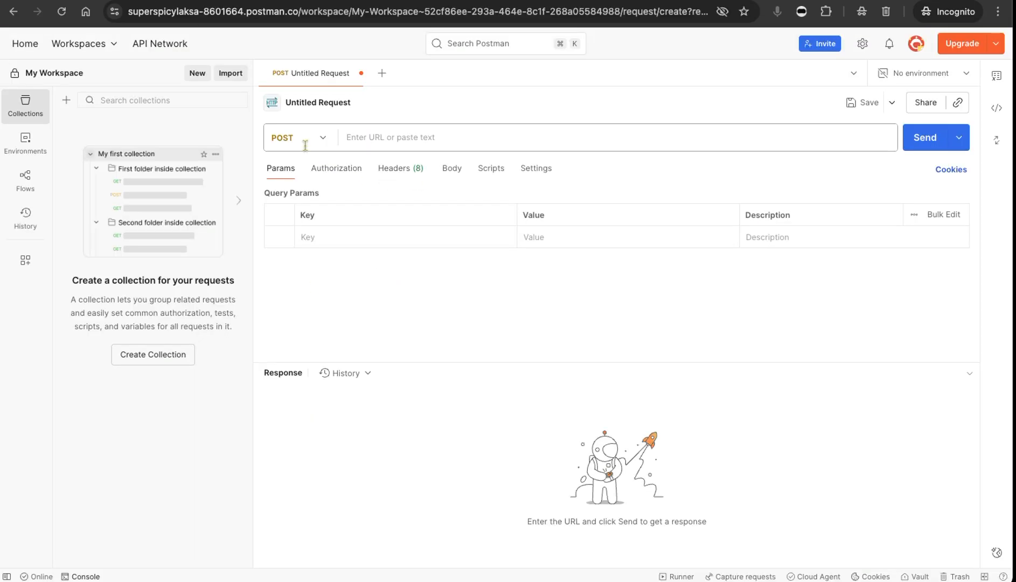
pyautogui.click(305, 141)
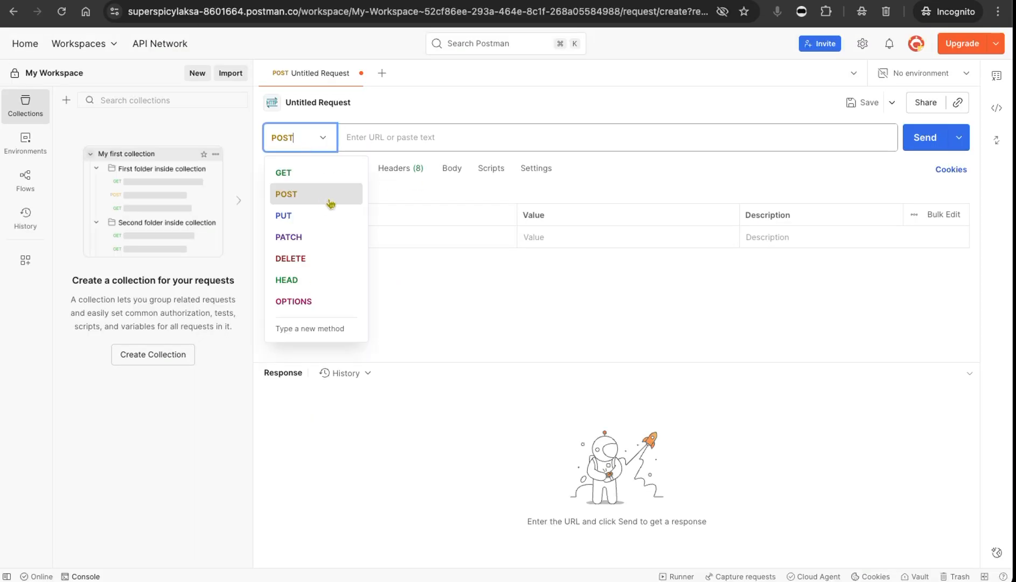
pyautogui.click(313, 176)
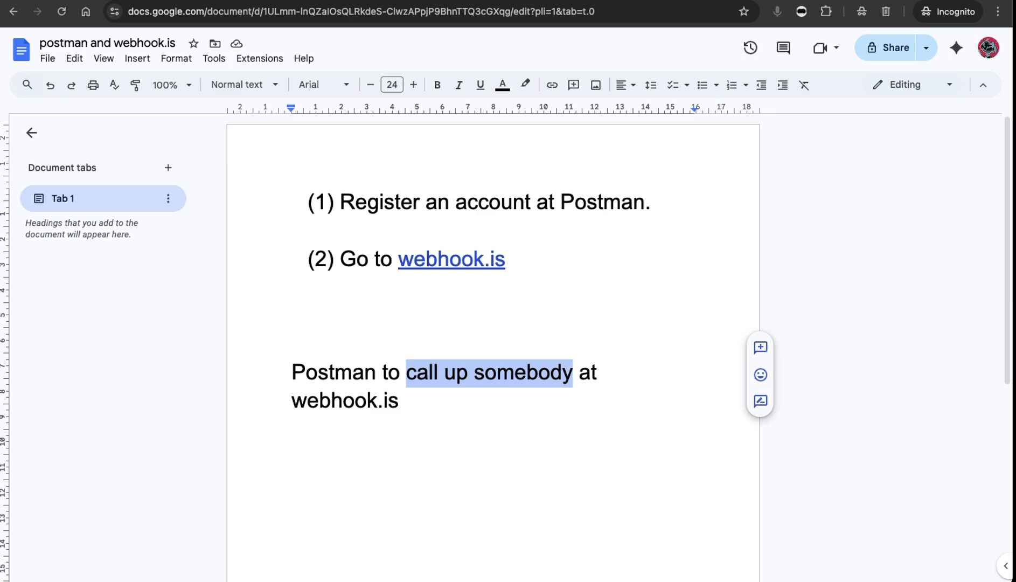
pyautogui.click(140, 2)
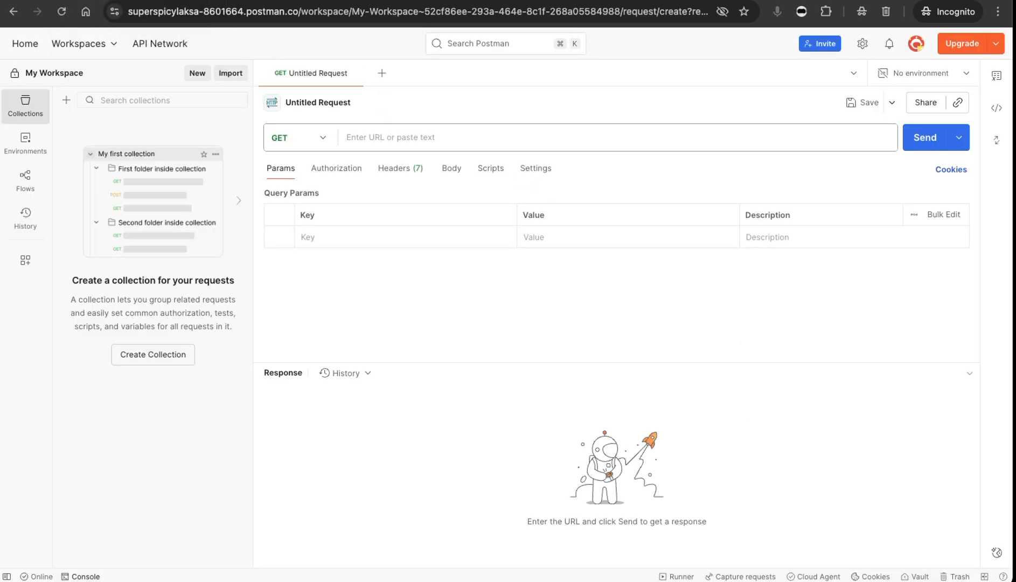
# Copy the webhook.is callback URL and paste it as the Postman request URL.
pyautogui.click(323, 1)
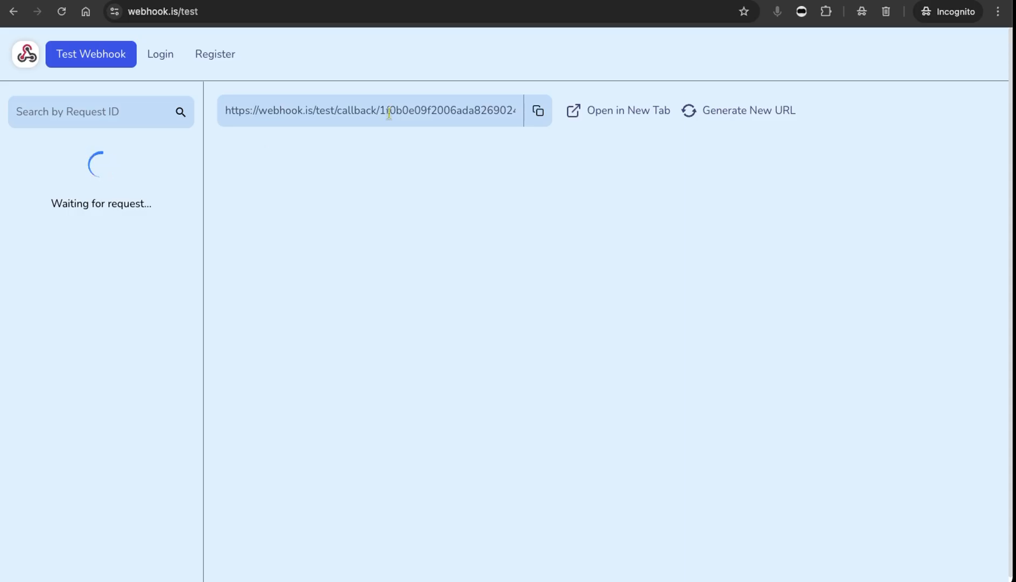
pyautogui.click(537, 113)
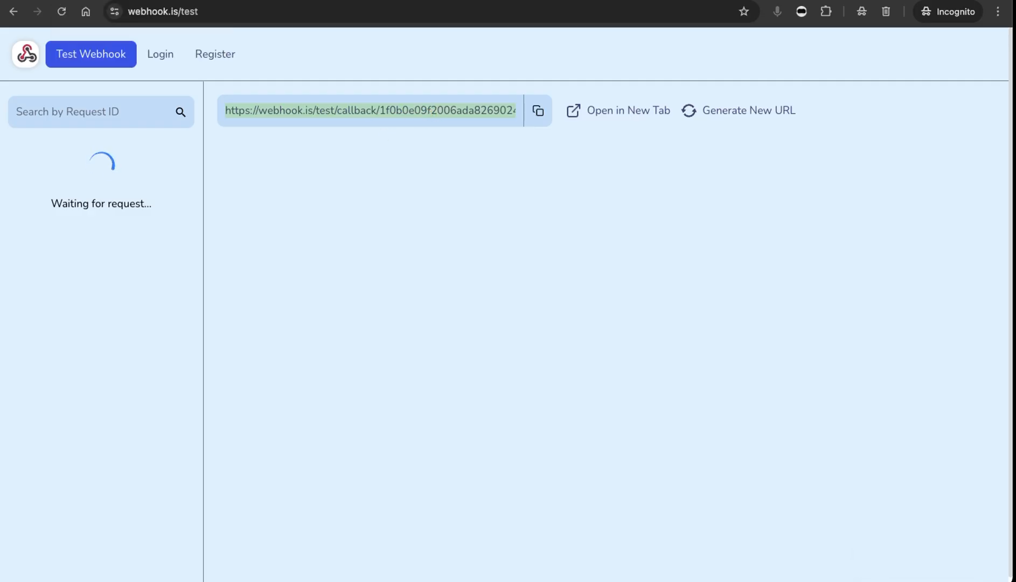
pyautogui.hotkey('ctrl', 'Tab')
pyautogui.click(370, 145)
pyautogui.press('super+v')
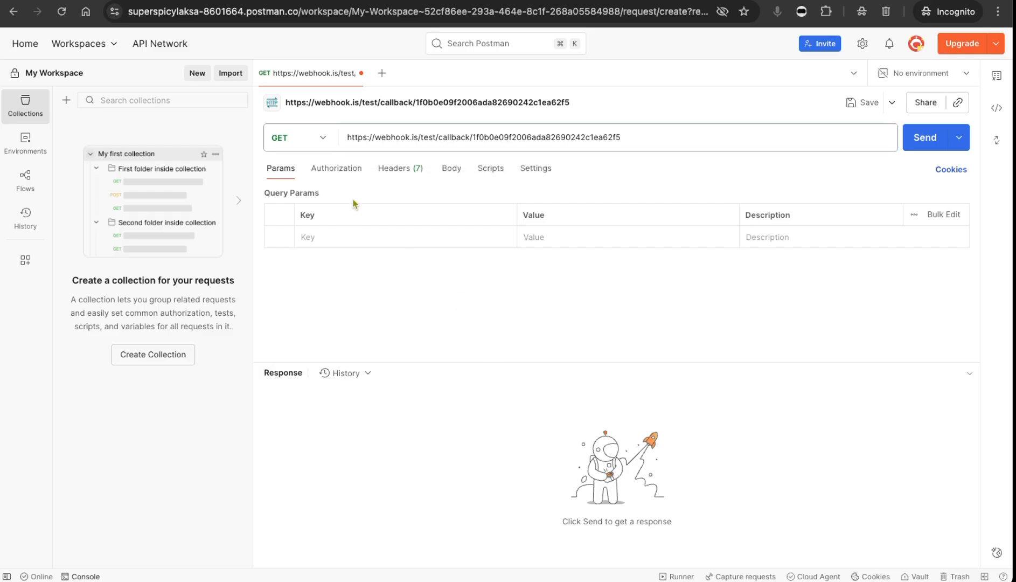
# Set the request method to POST and look over the Authorization and Headers settings.
pyautogui.click(311, 137)
pyautogui.click(308, 198)
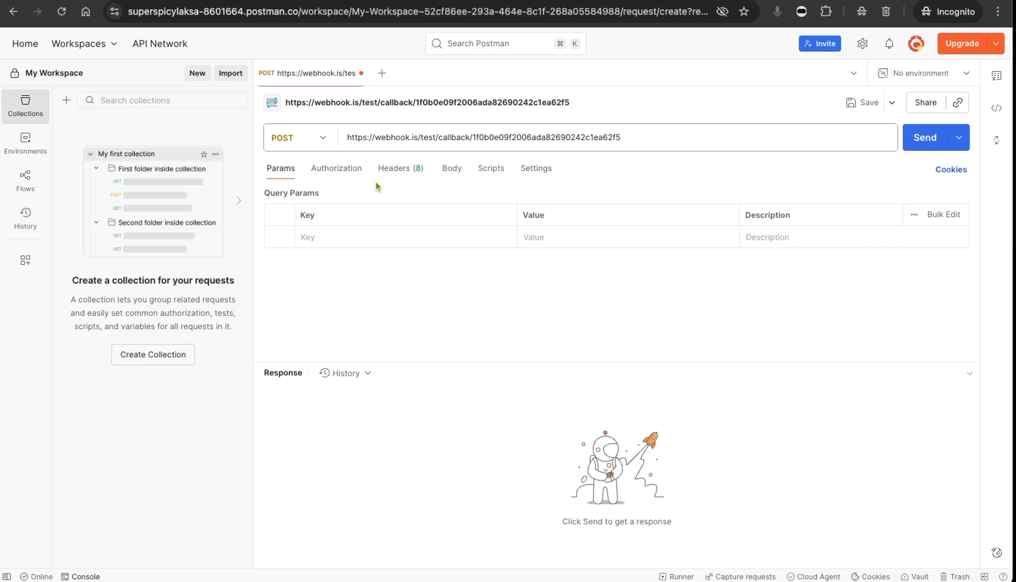
pyautogui.click(353, 175)
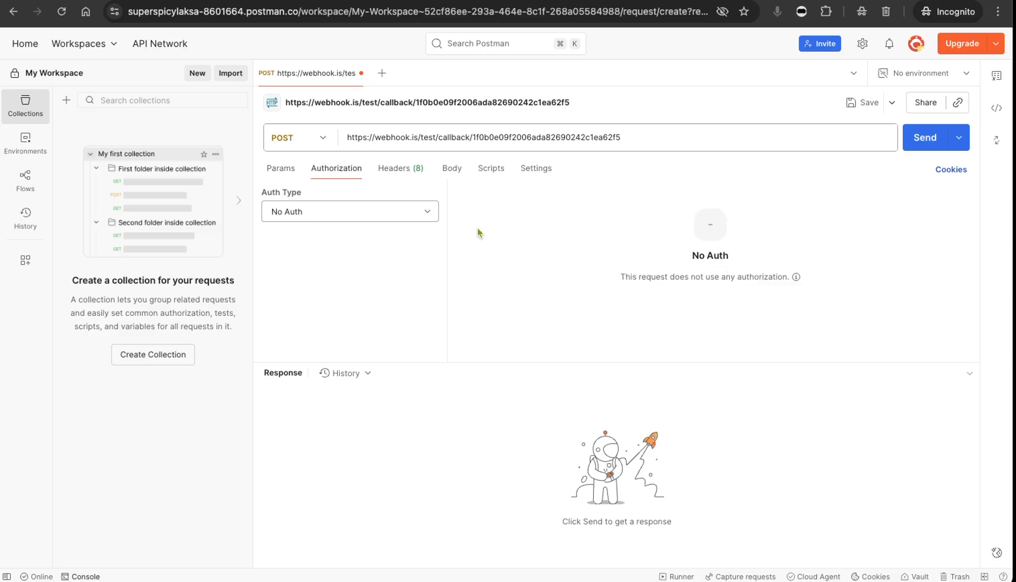
pyautogui.click(396, 171)
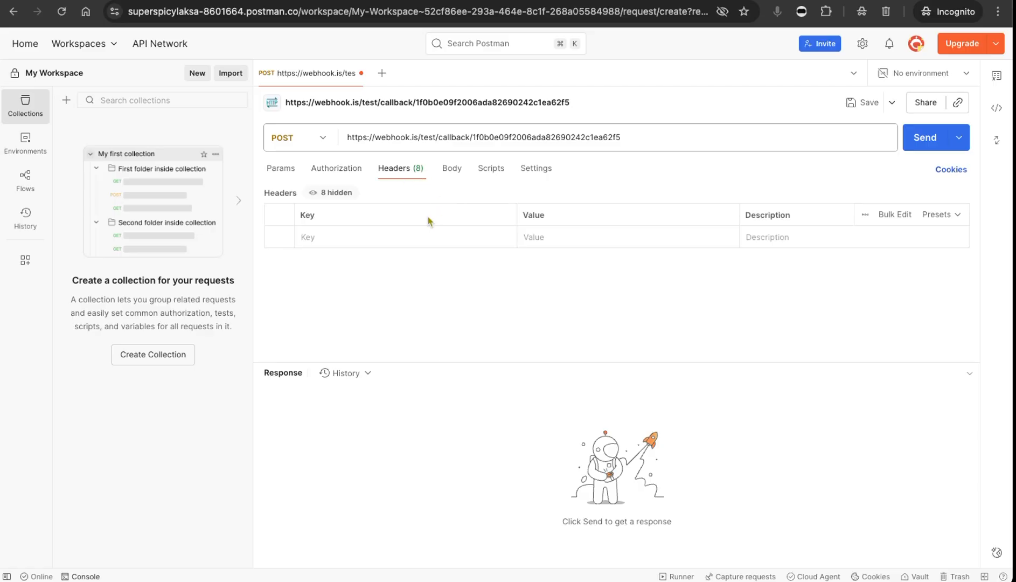
# Give the request a raw JSON body {"text":"test"} and send it.
pyautogui.click(453, 171)
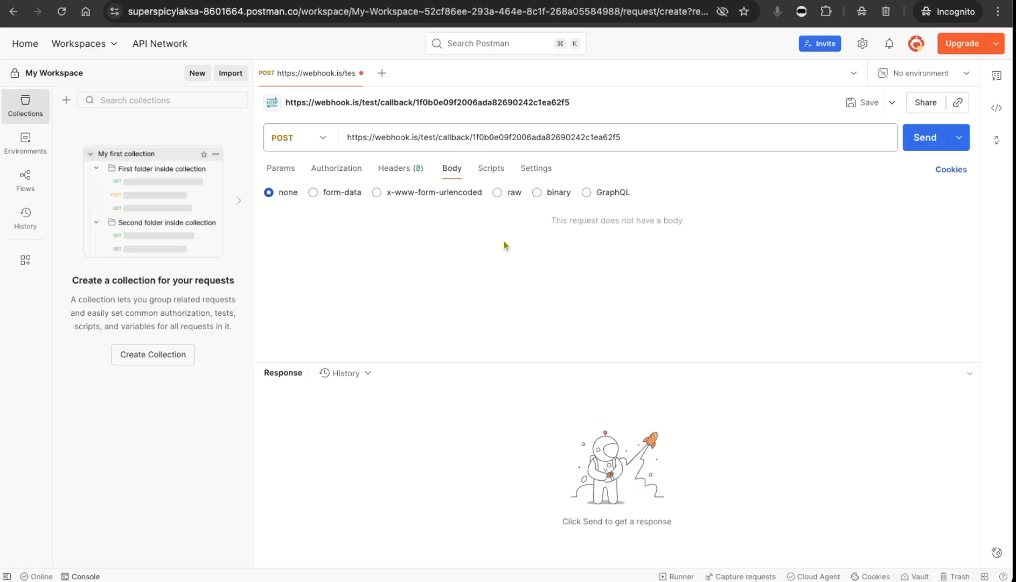
pyautogui.click(497, 193)
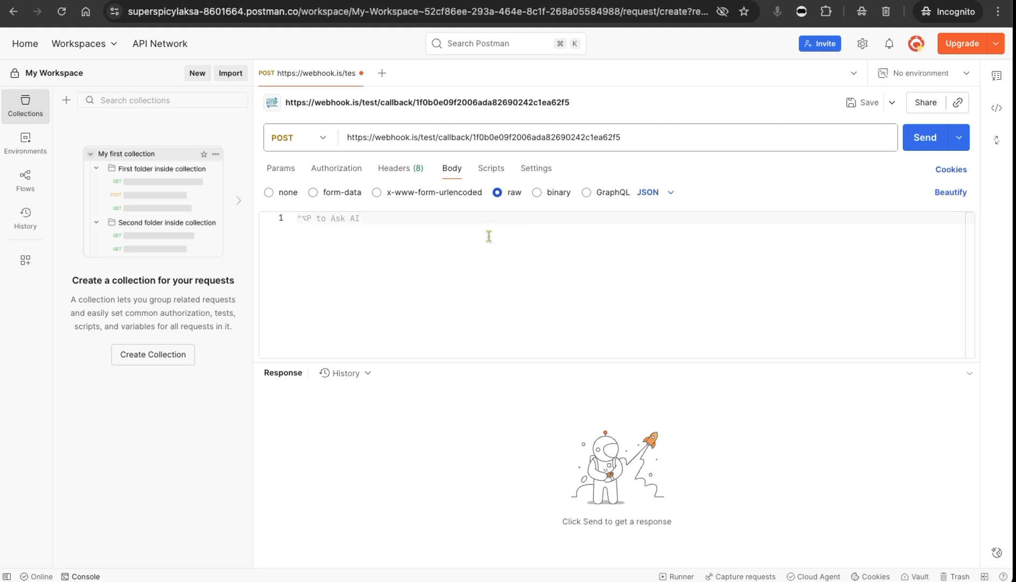
pyautogui.write('{')
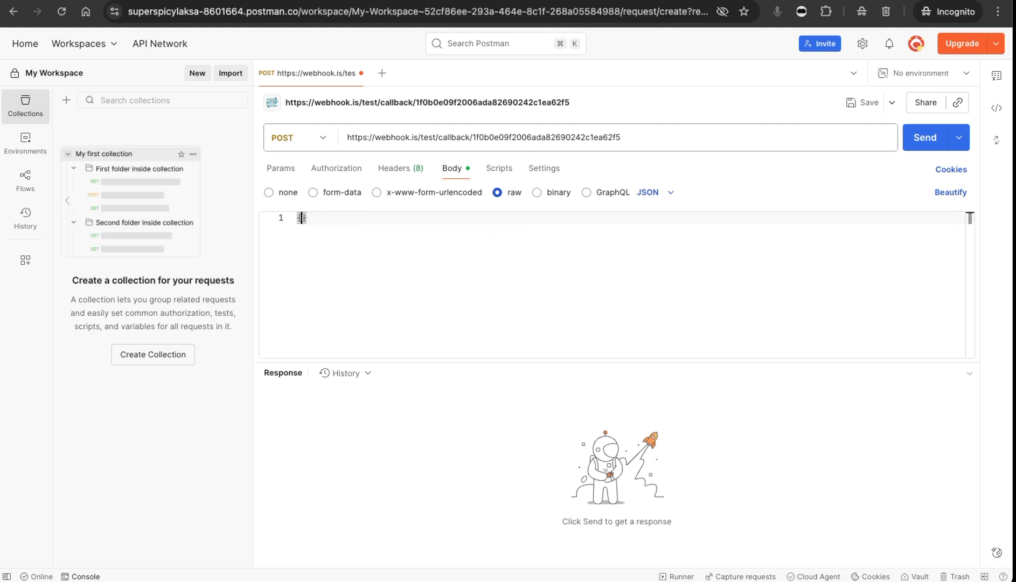
pyautogui.press('Return')
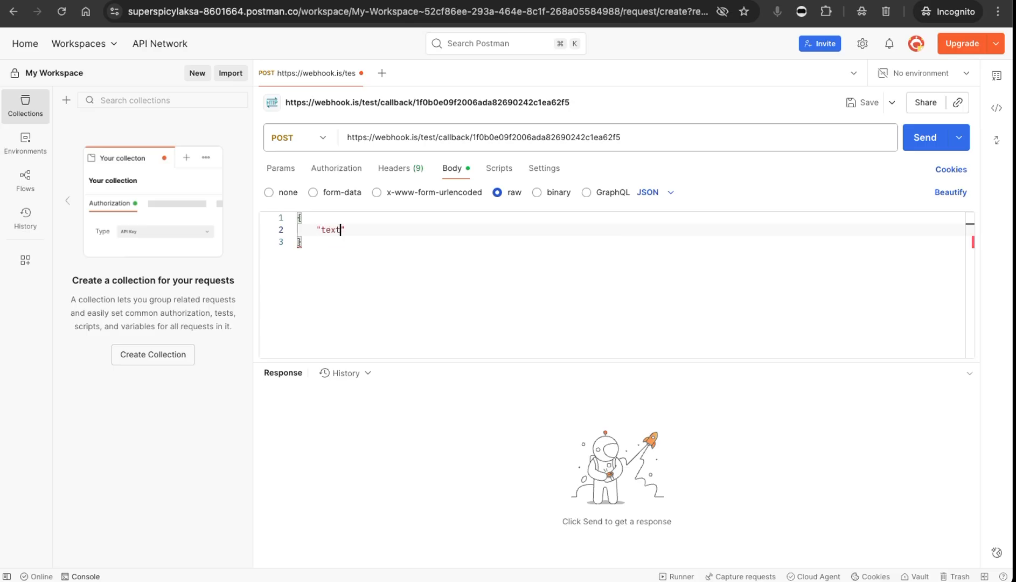
pyautogui.write(':"')
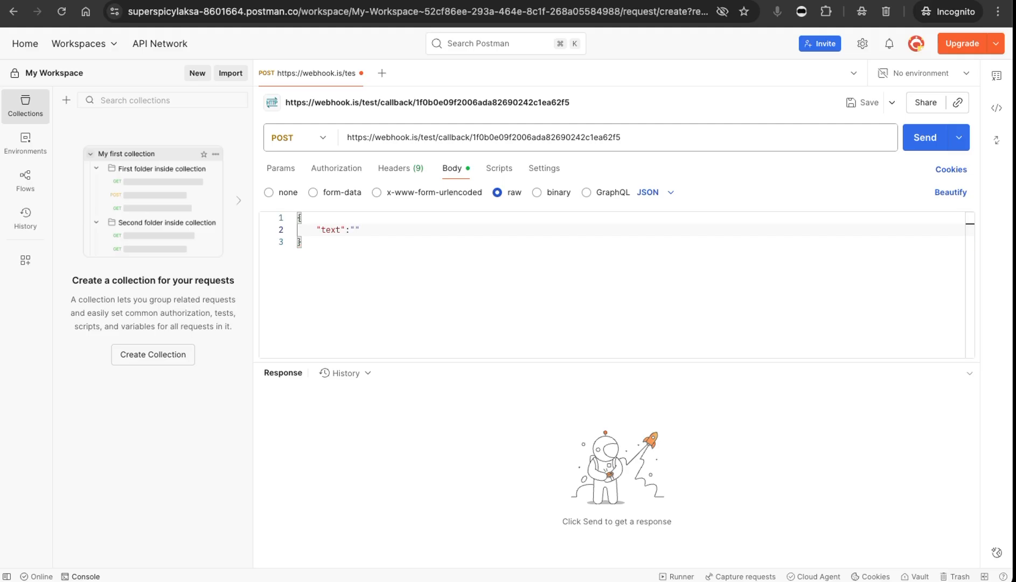
pyautogui.write('test')
pyautogui.click(473, 291)
pyautogui.click(929, 150)
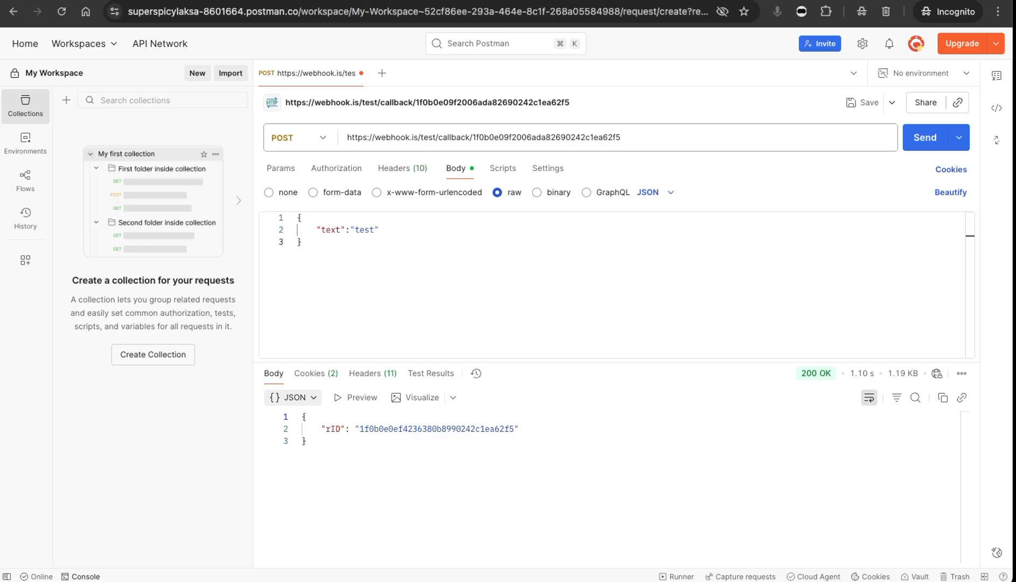
# Check the received request on webhook.is, then change the JSON body text to "new test" and send it again.
pyautogui.click(280, 0)
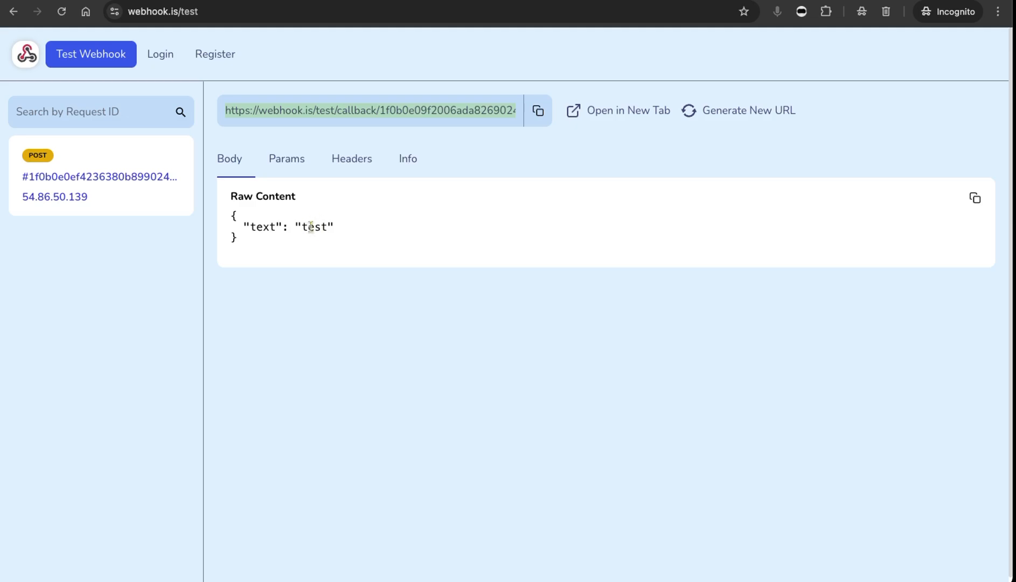
pyautogui.hotkey('ctrl', 'Tab')
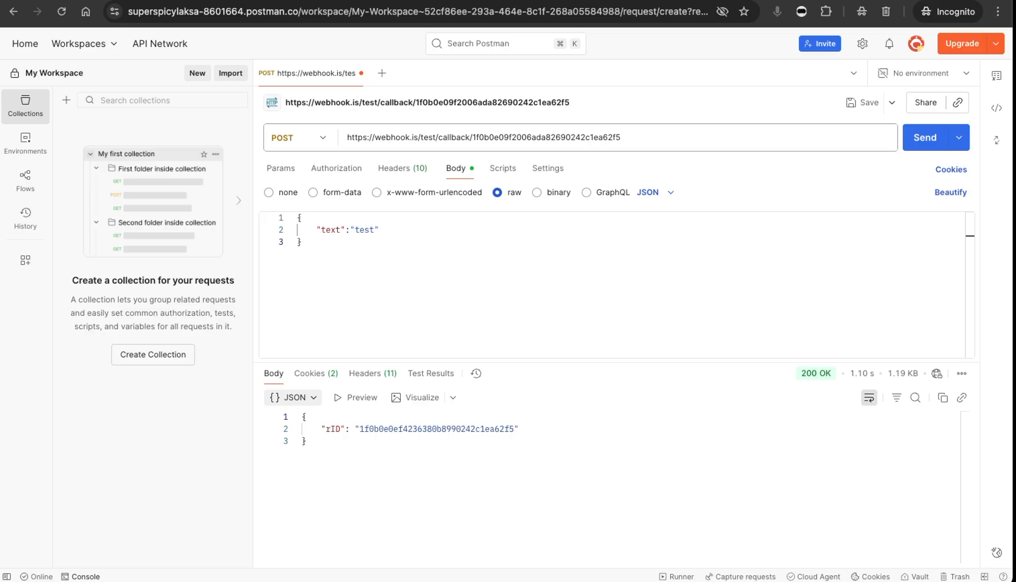
pyautogui.doubleClick(364, 230)
pyautogui.write('new')
pyautogui.click(922, 142)
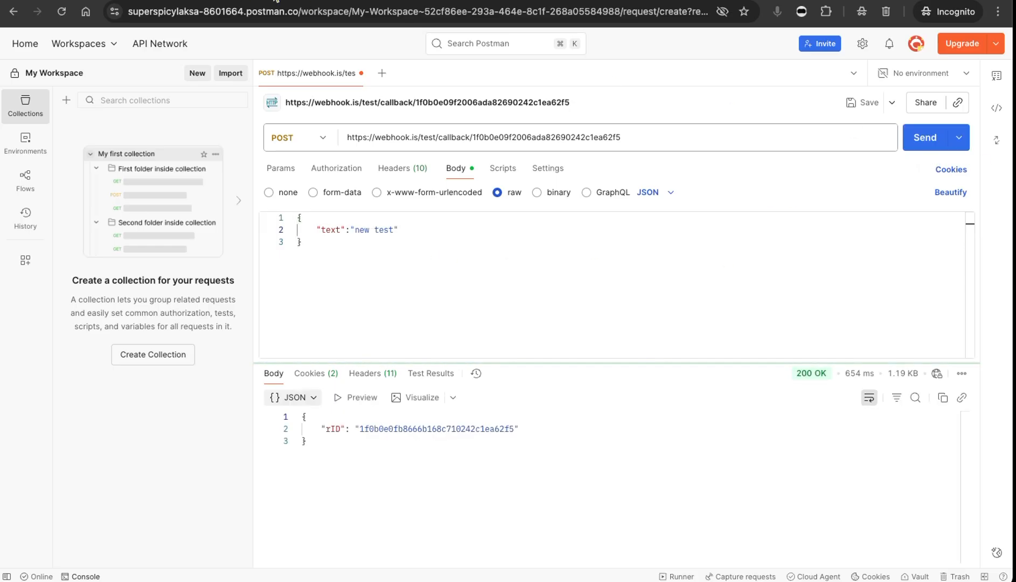
# Generate a new webhook.is callback URL, confirming the prompt, and copy it.
pyautogui.click(275, 1)
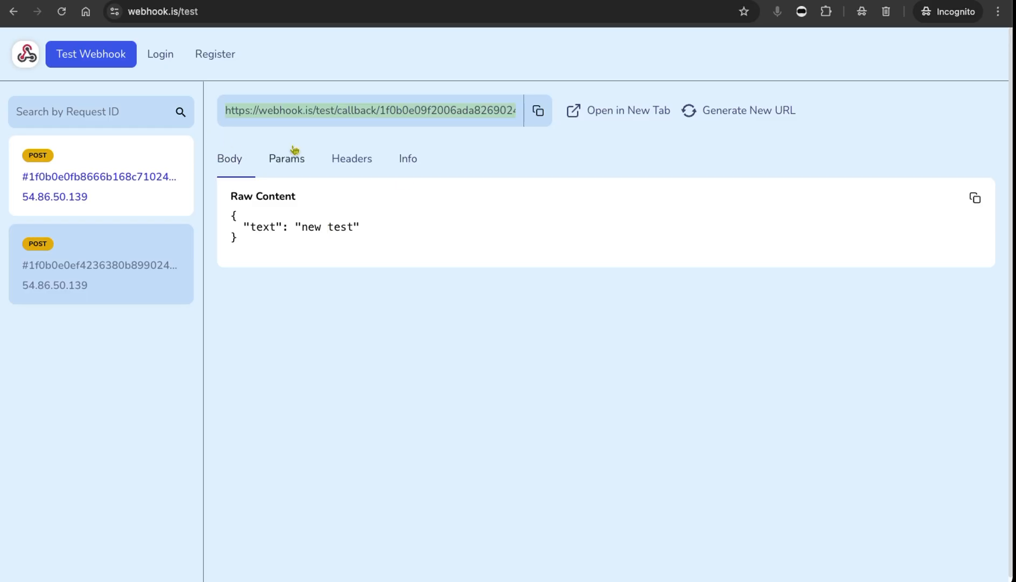
pyautogui.click(759, 114)
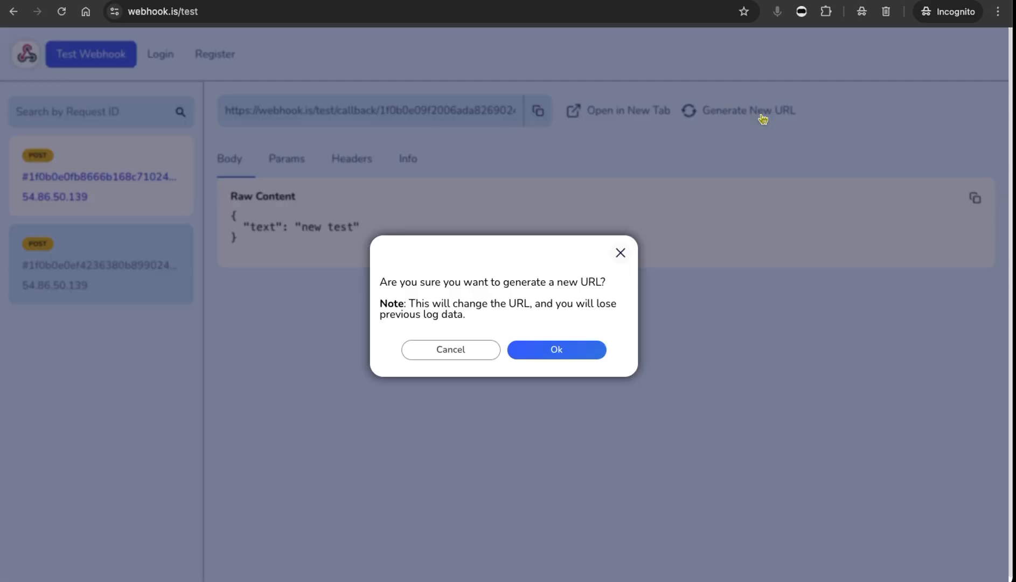
pyautogui.click(582, 351)
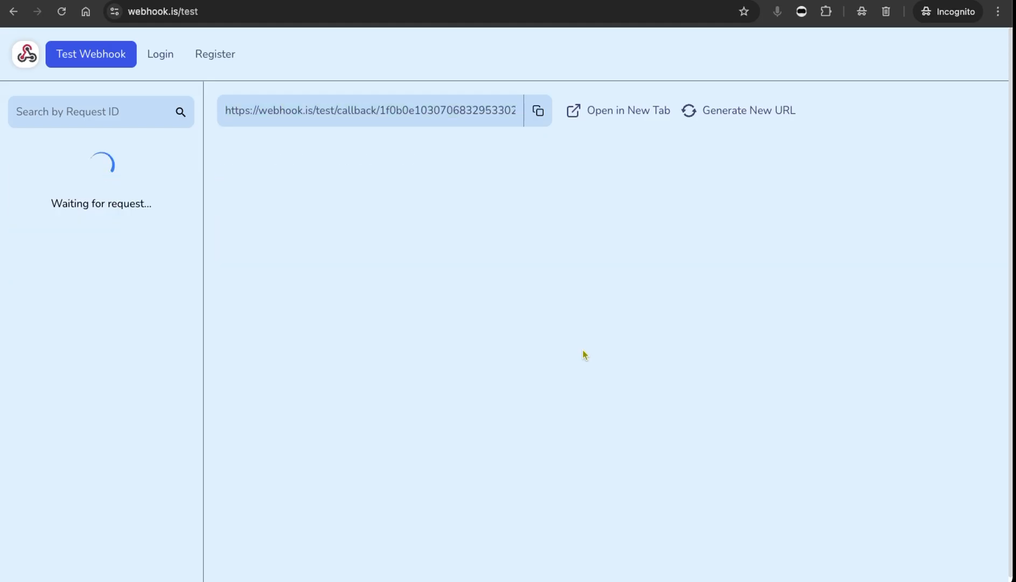
pyautogui.click(540, 115)
# Replace the Postman request URL with the new callback URL and send the request.
pyautogui.click(146, 1)
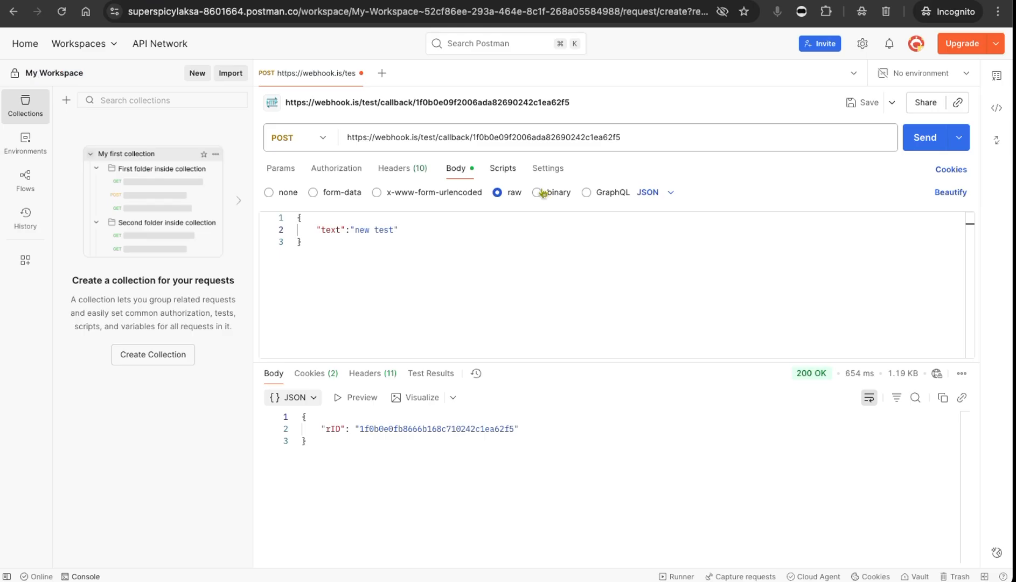
pyautogui.click(925, 141)
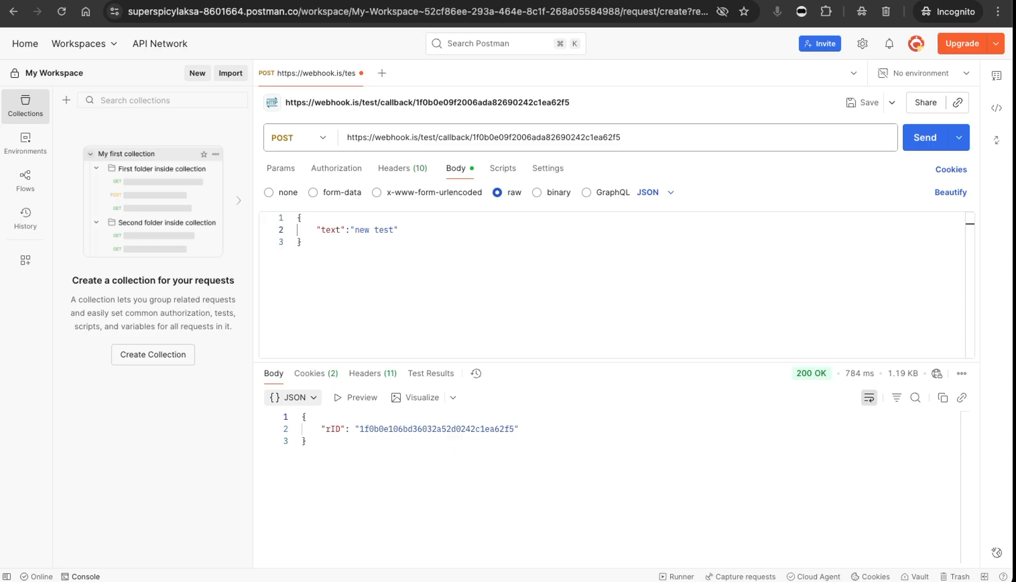
pyautogui.hotkey('ctrl', 'Tab')
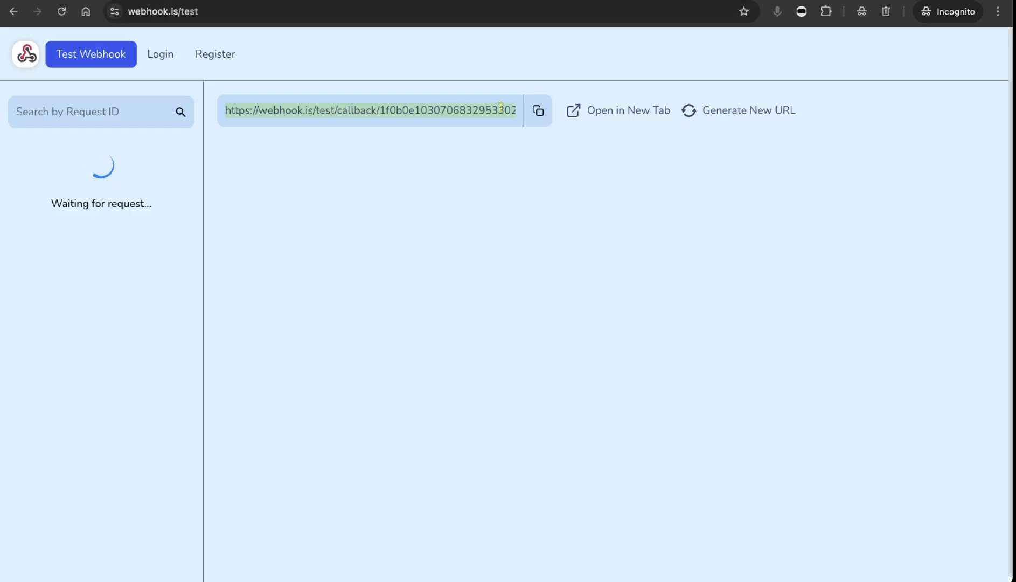
pyautogui.click(540, 113)
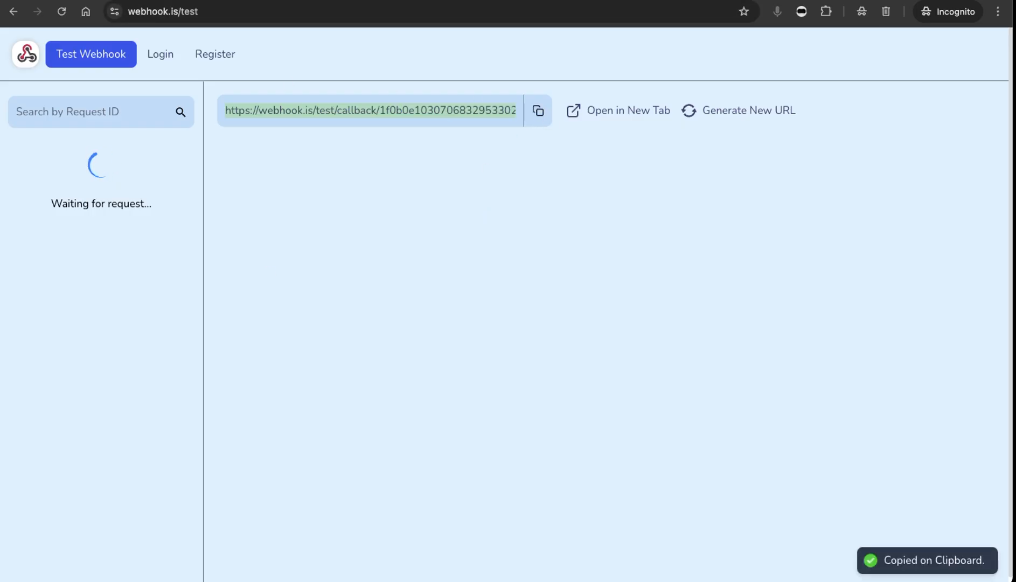
pyautogui.click(138, 1)
pyautogui.moveTo(654, 140); pyautogui.dragTo(297, 116)
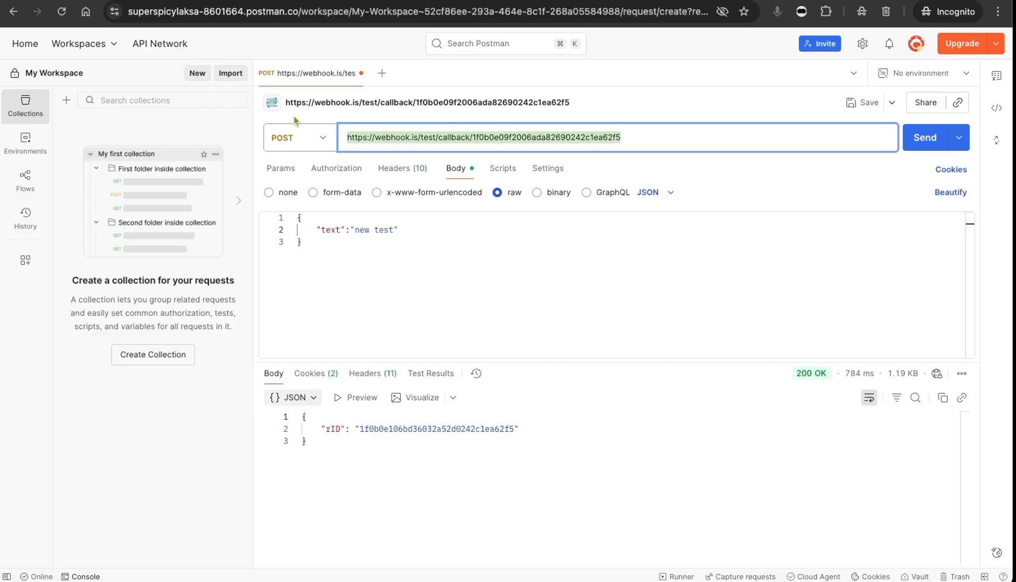
pyautogui.press('super+v')
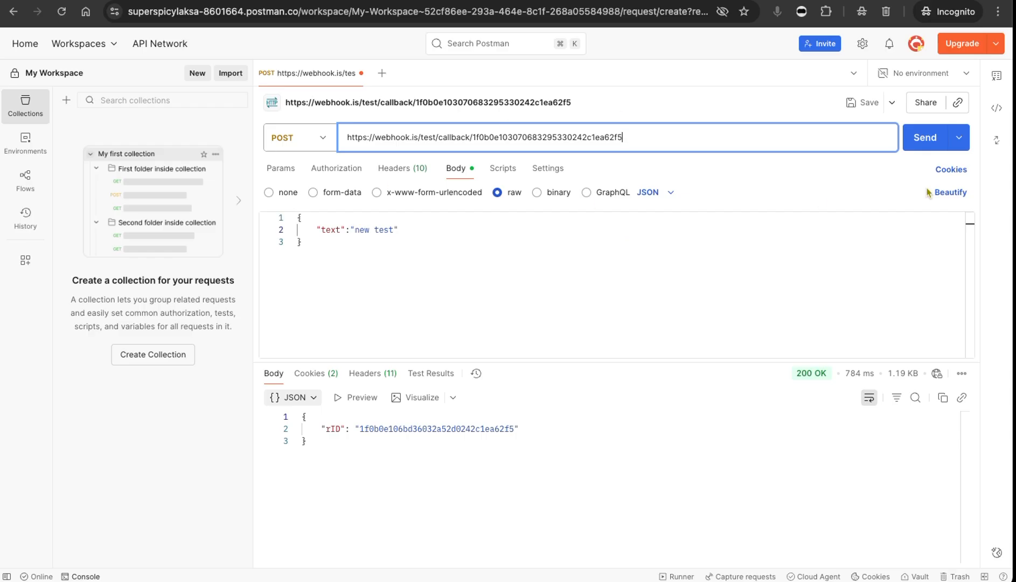
pyautogui.click(922, 146)
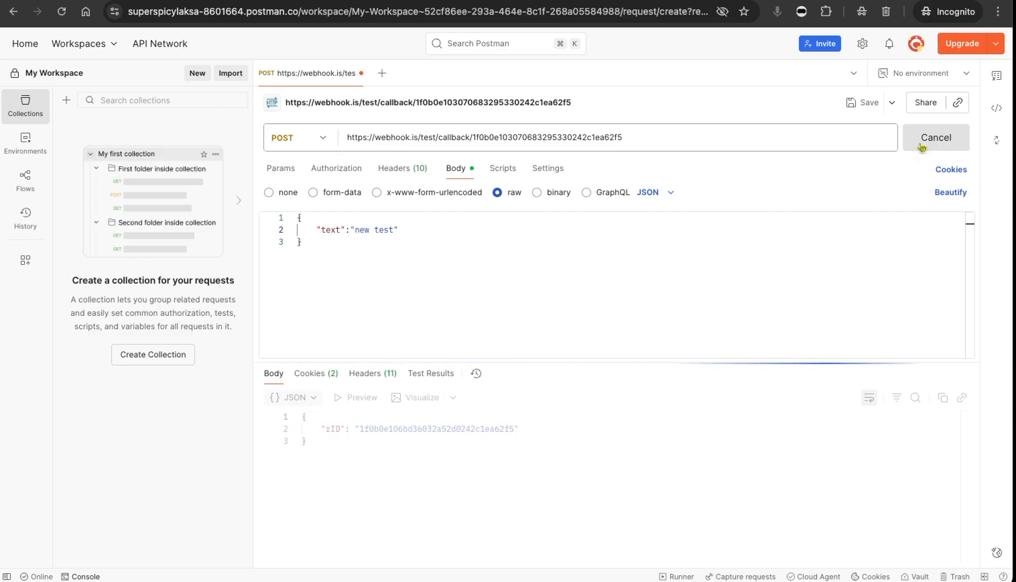
# Check the received request on webhook.is and review the sent body, response and status in Postman.
pyautogui.click(296, 1)
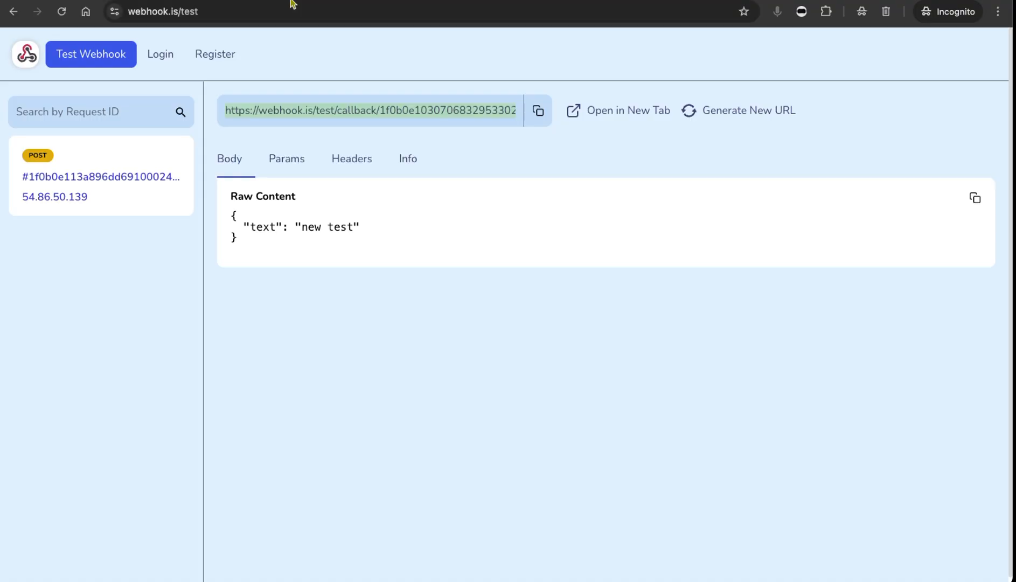
pyautogui.click(107, 1)
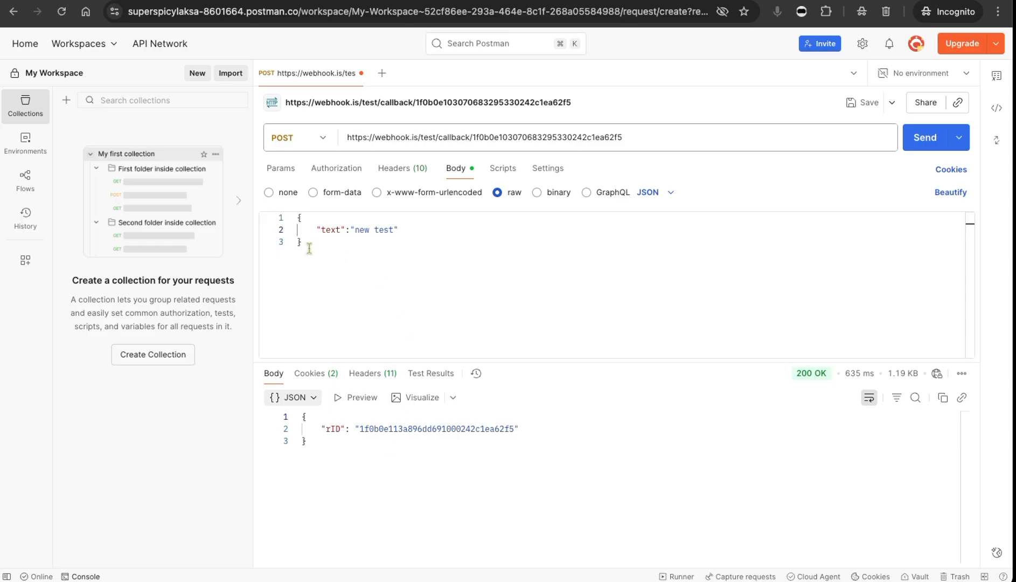
pyautogui.moveTo(310, 248); pyautogui.dragTo(277, 206)
pyautogui.moveTo(324, 445); pyautogui.dragTo(296, 413)
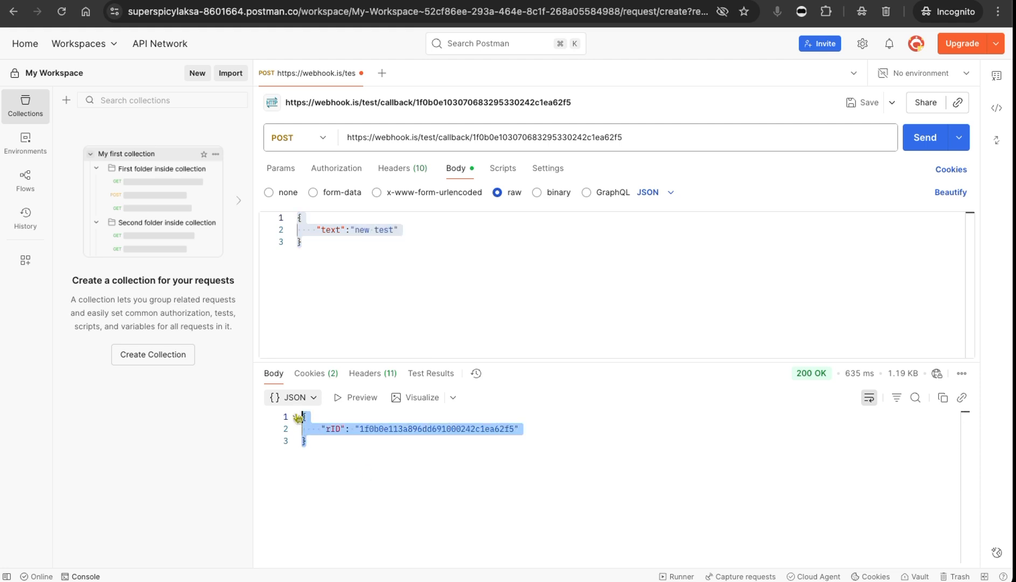
pyautogui.click(589, 485)
pyautogui.moveTo(814, 378)
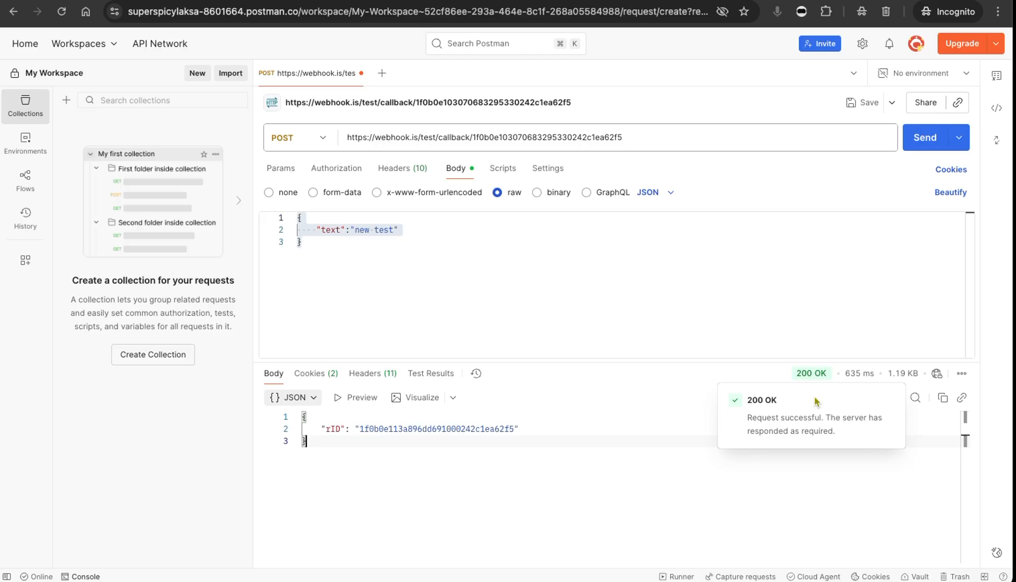
pyautogui.moveTo(779, 405); pyautogui.dragTo(747, 403)
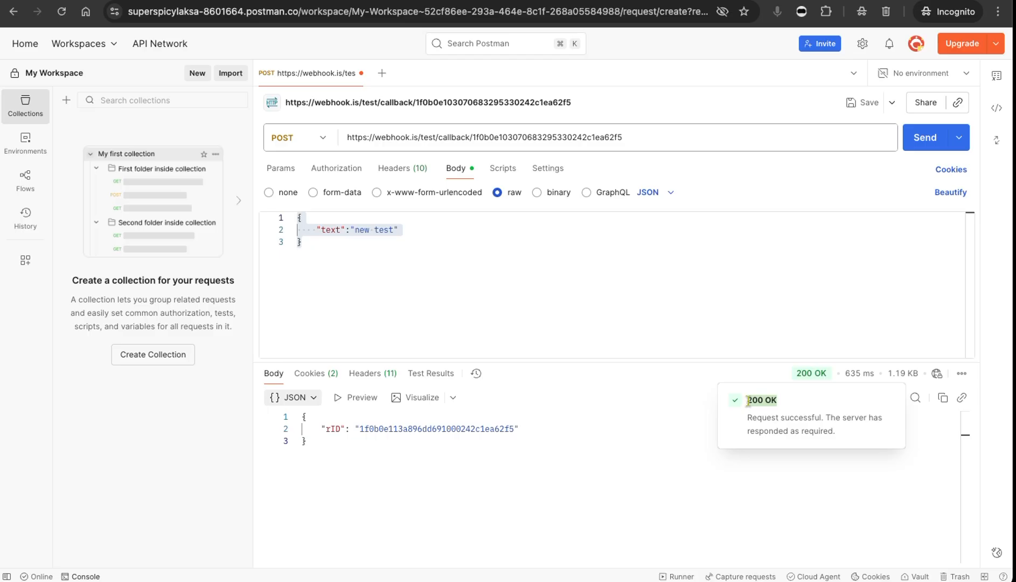